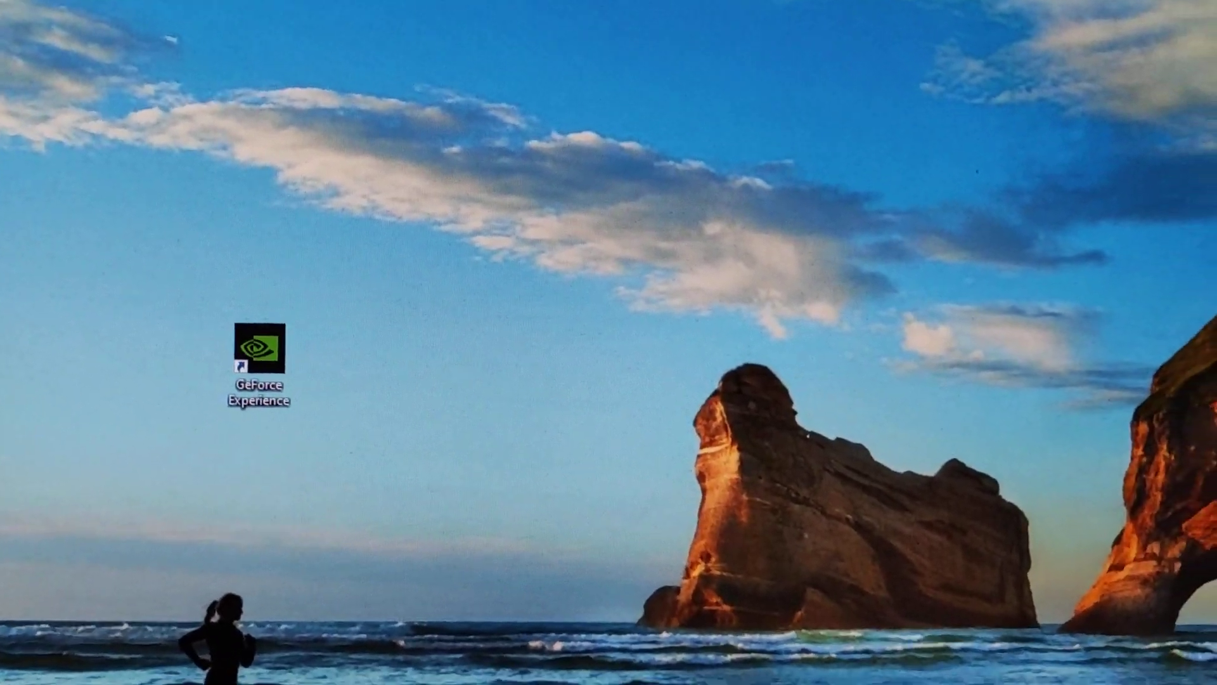
- Open Task Manager, move it to the right side, and summon the GeForce Experience overlay
key(ctrl+shift+Escape)
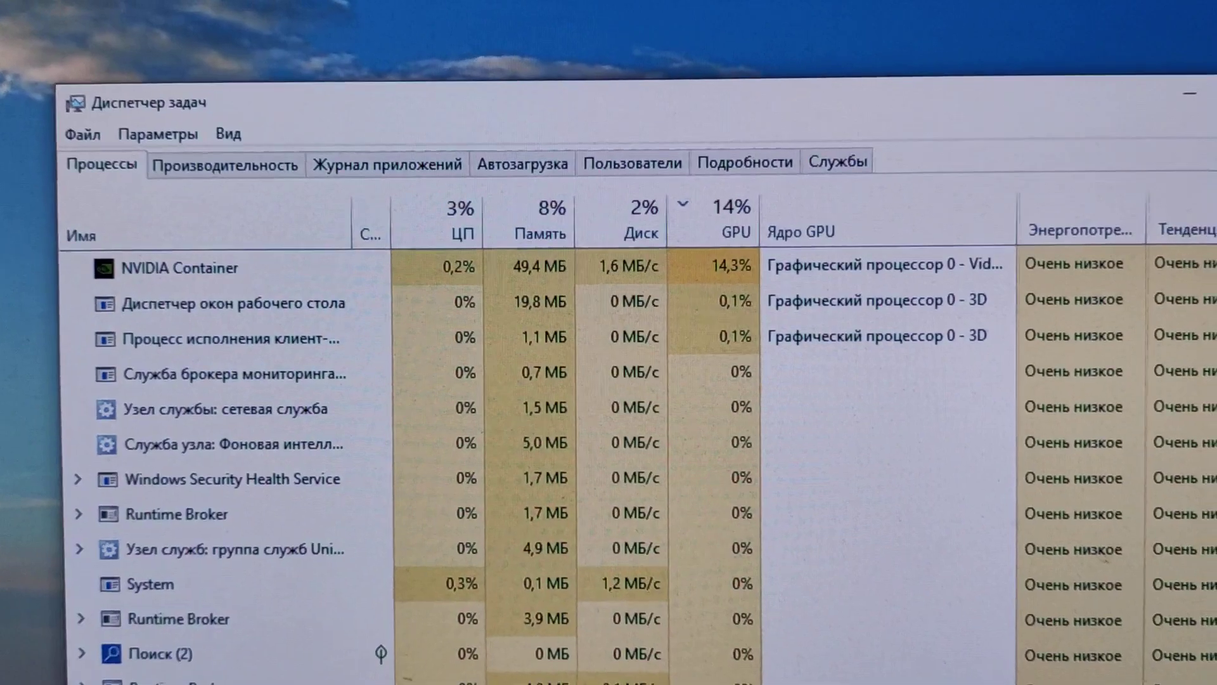
drag(381, 119, 1037, 78)
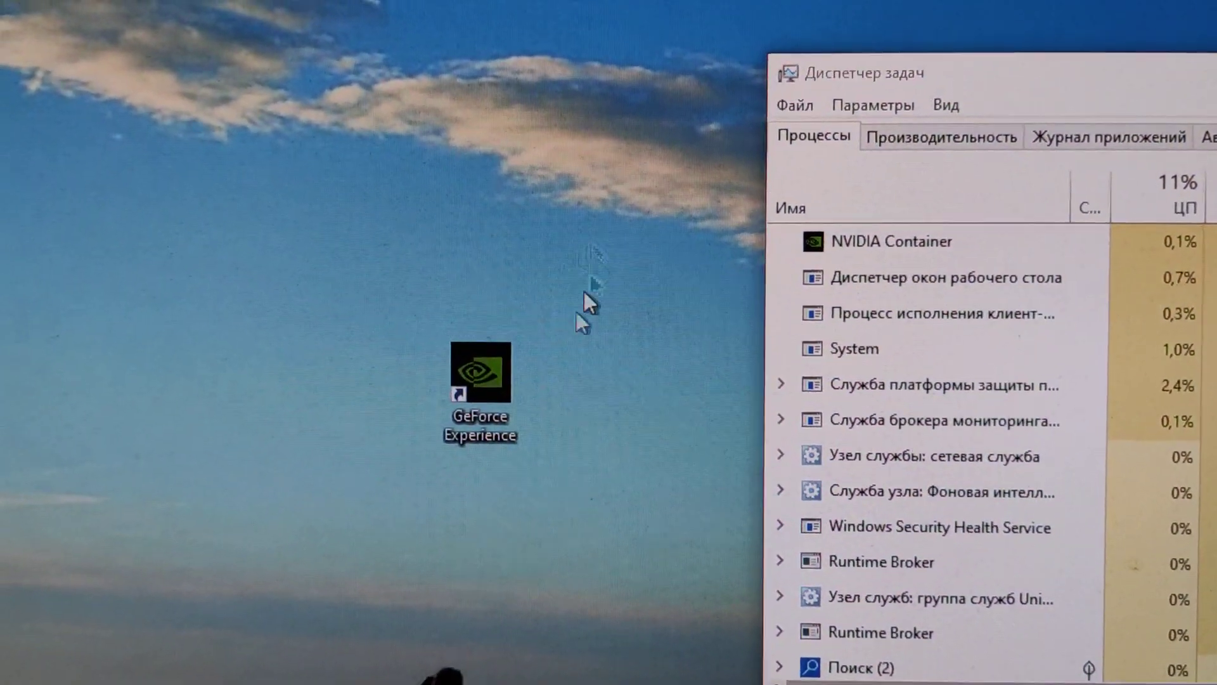
drag(599, 258, 467, 469)
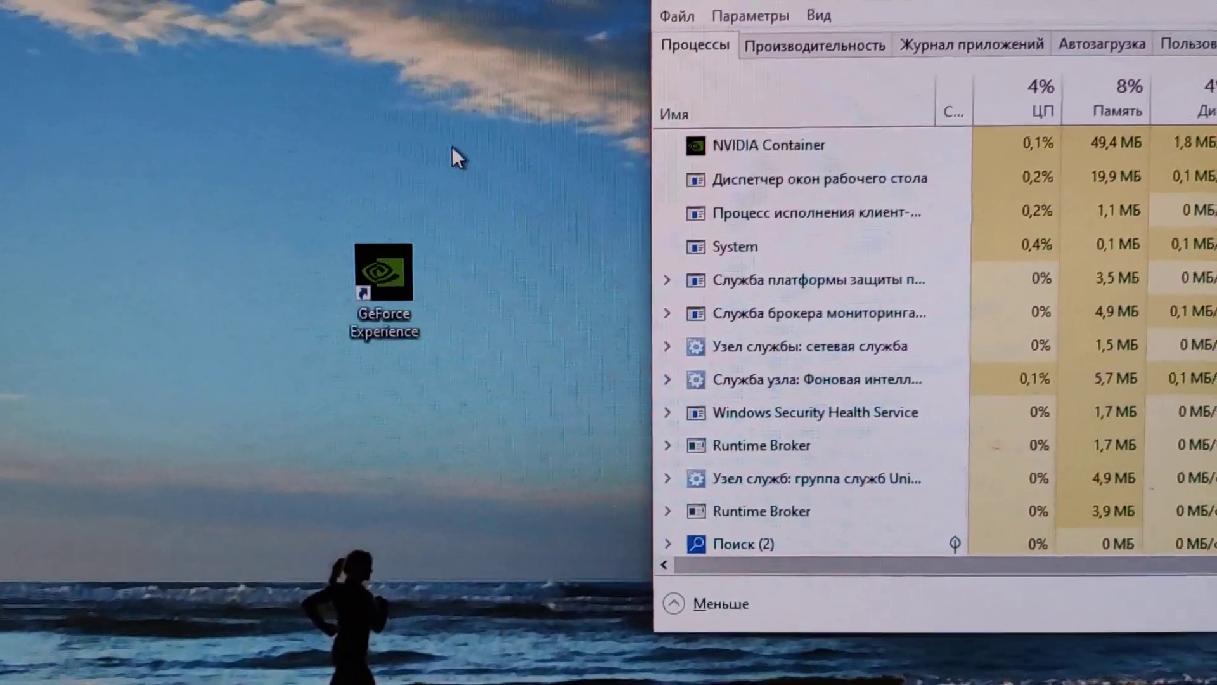
key(alt+z)
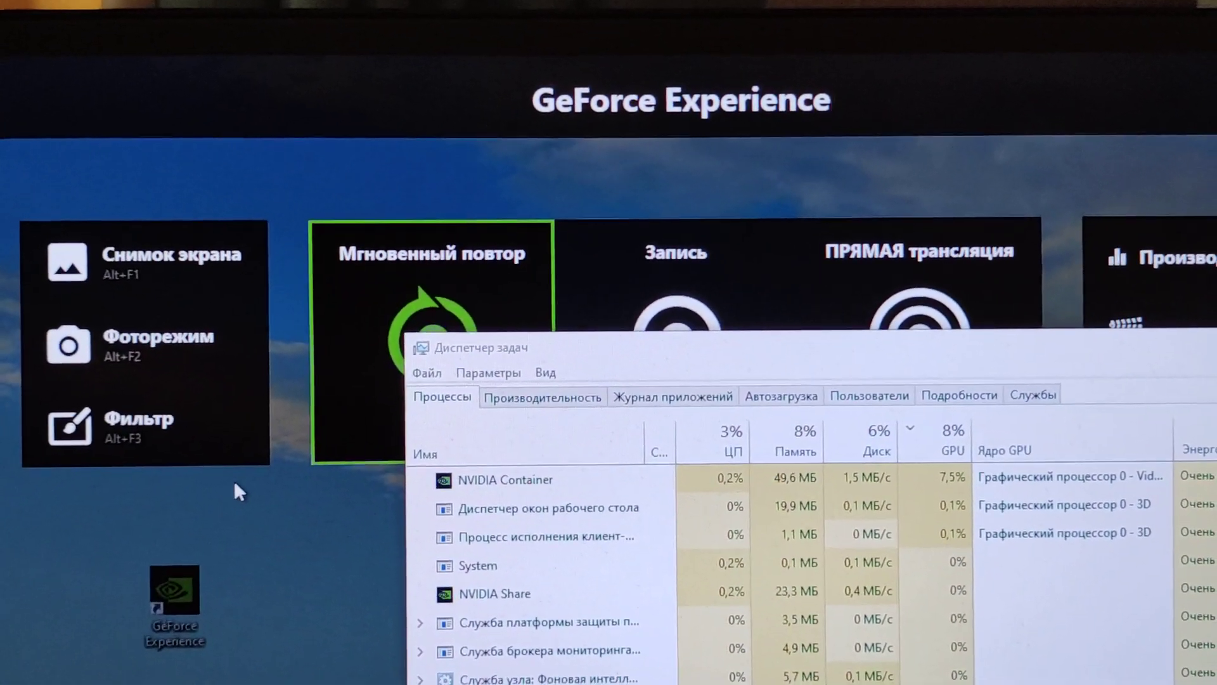
- Dismiss the GeForce Experience share overlay and bring up NVIDIA Container's process actions
key(alt+z)
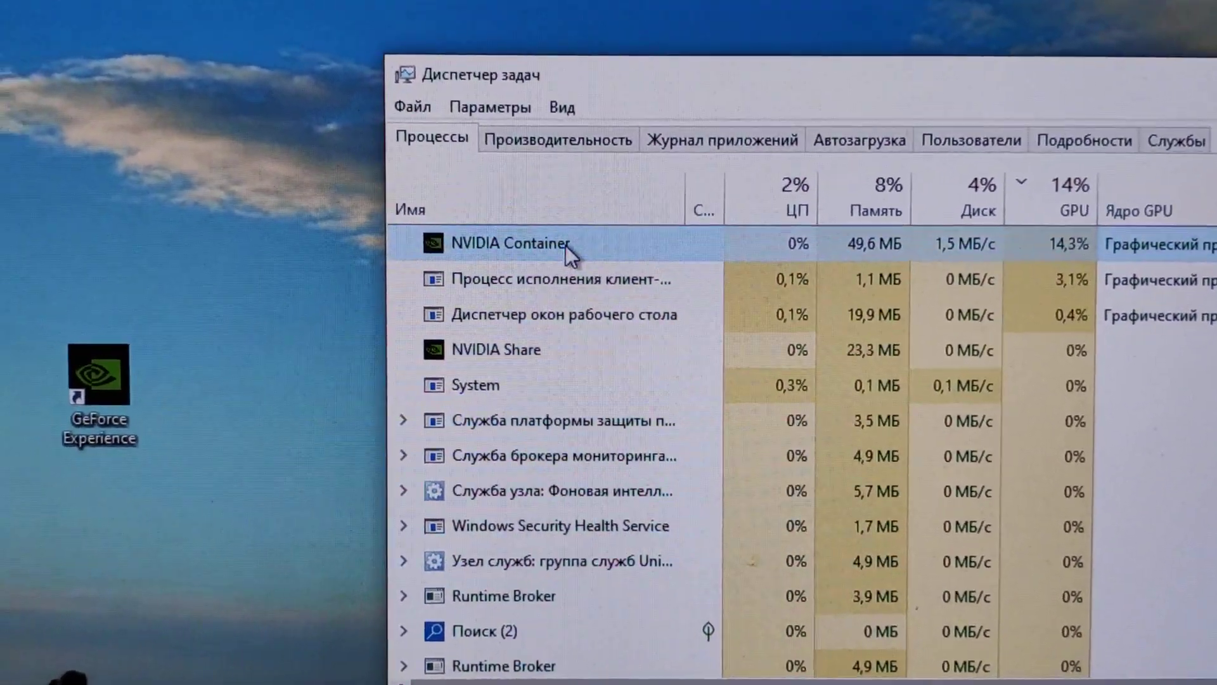
right_click(542, 246)
mouse_move(691, 289)
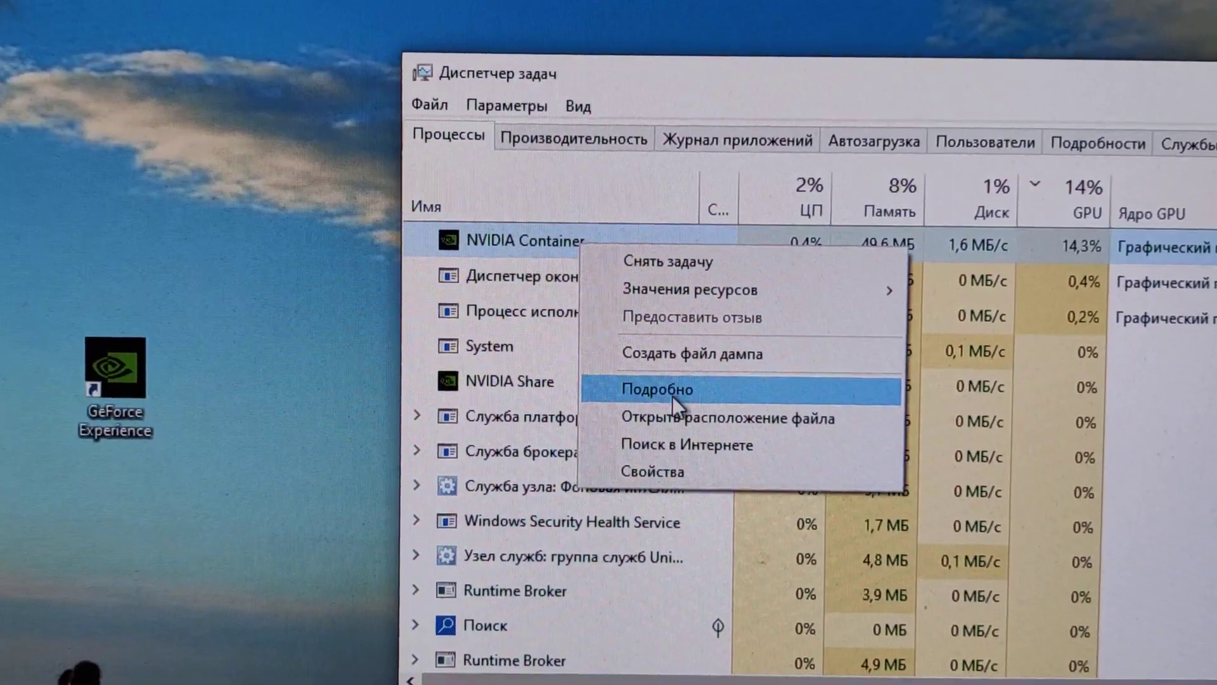
- Open NVIDIA Container's file location, then bring Task Manager back to the front
click(680, 419)
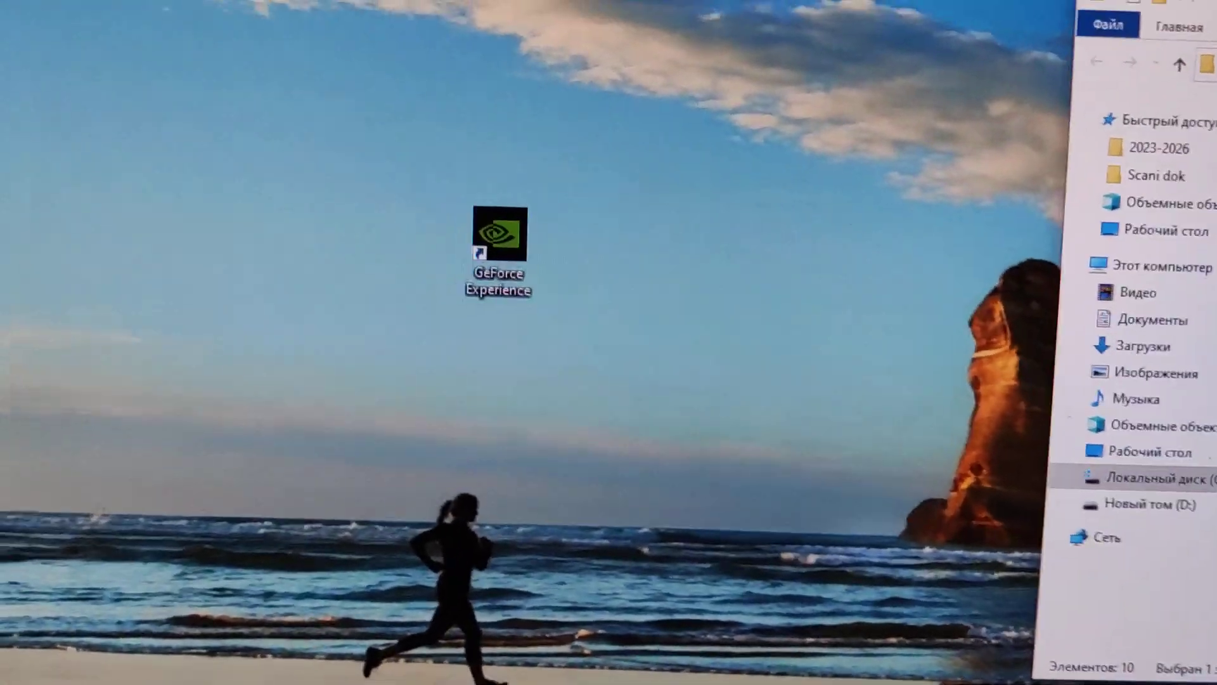
key(ctrl+shift+Escape)
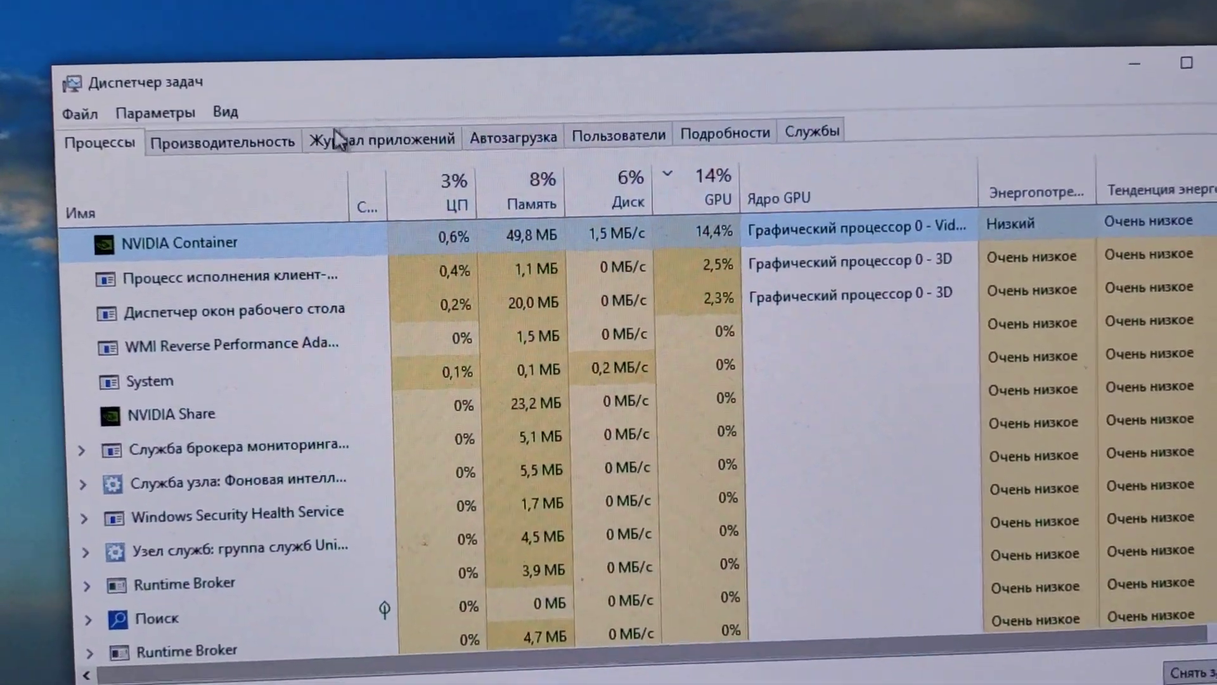
- Check the GPU usage graphs on the Performance page, then return to Processes
click(240, 162)
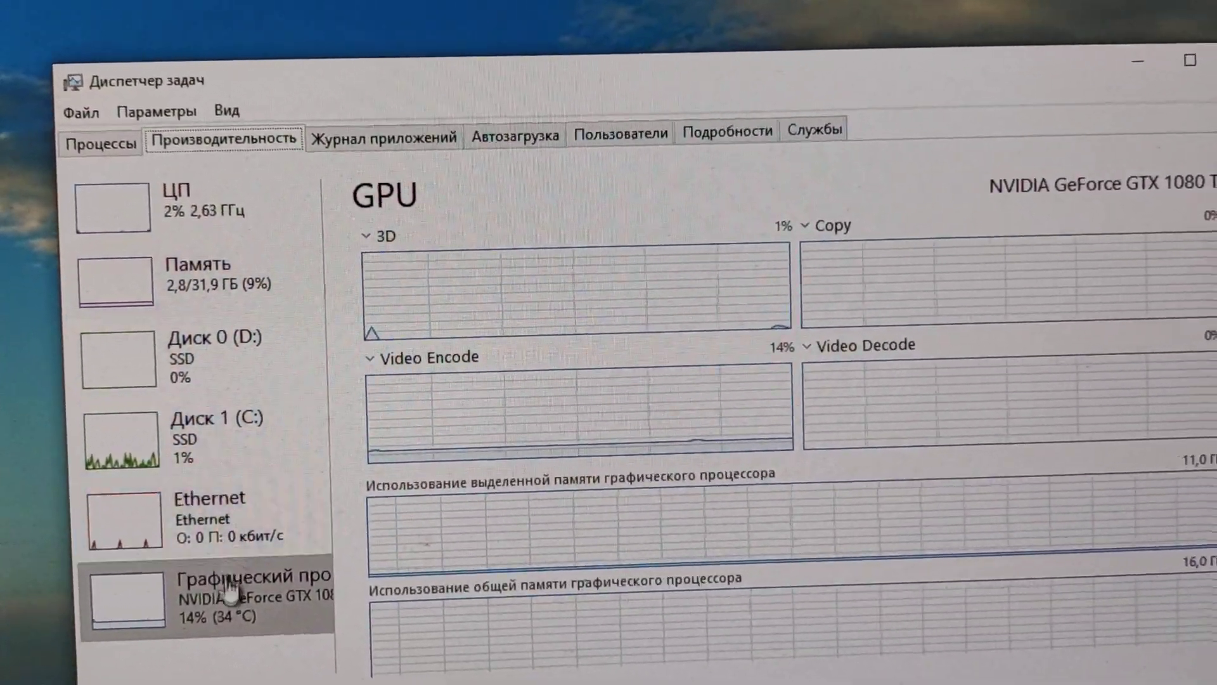
click(190, 606)
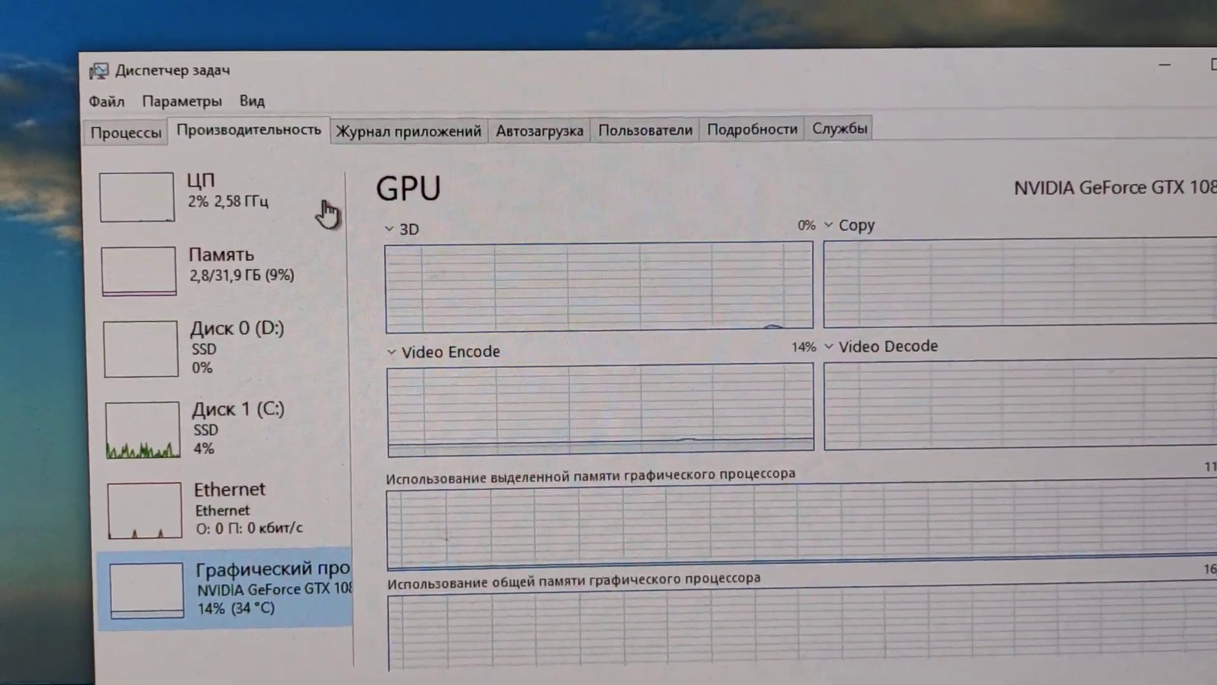
click(167, 132)
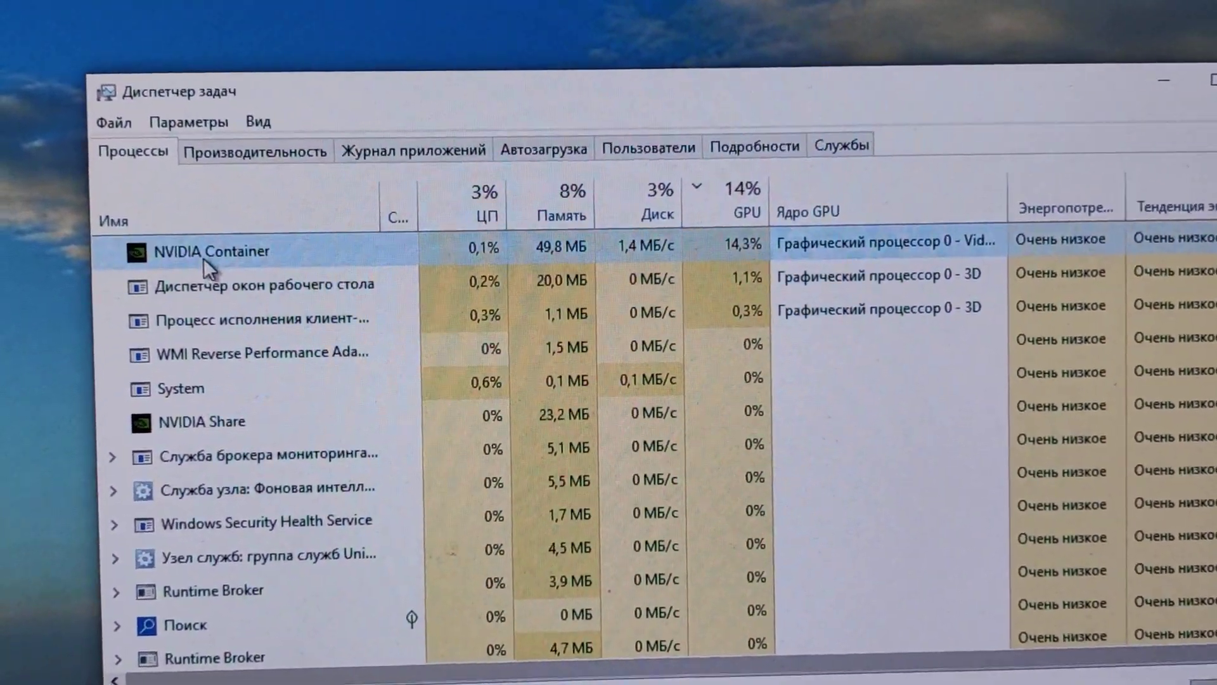
- End the NVIDIA Container task and check the GPU graphs afterwards
right_click(204, 258)
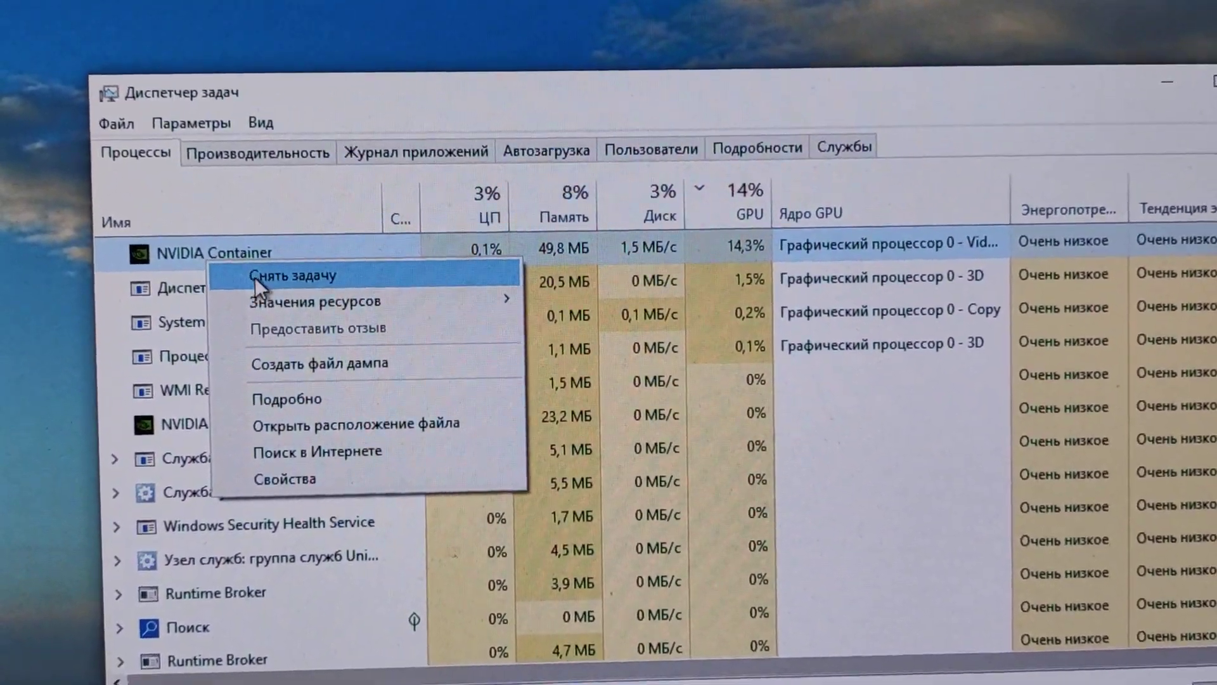
click(253, 276)
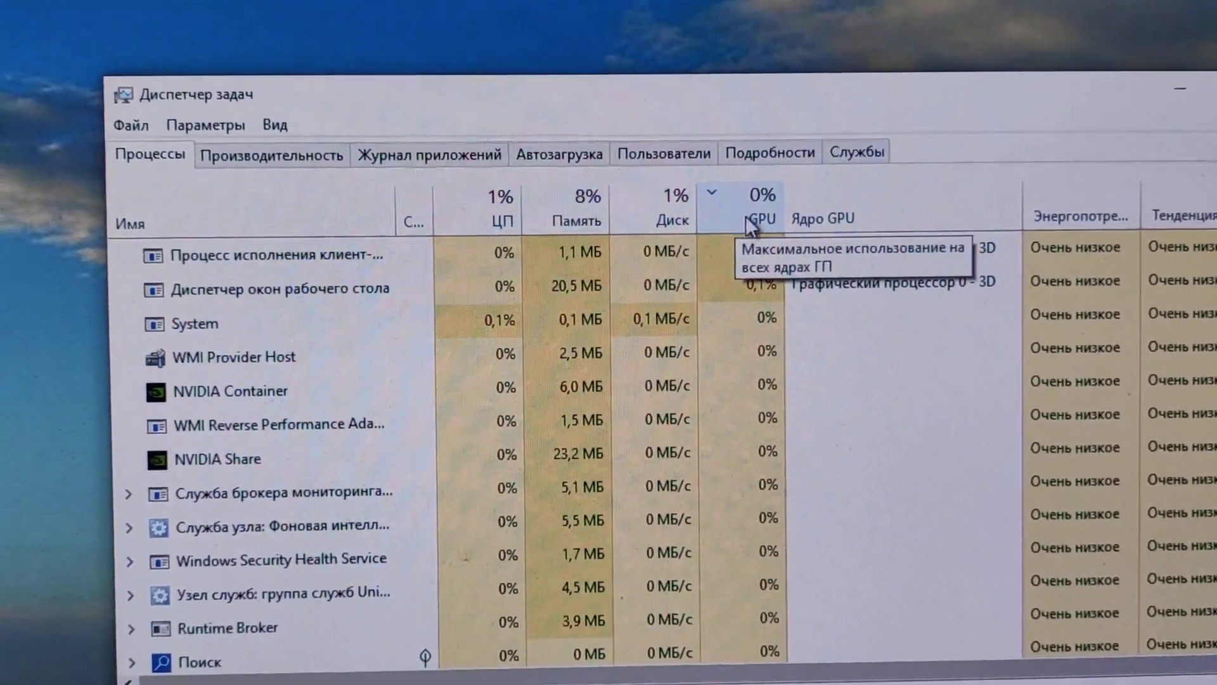
click(315, 160)
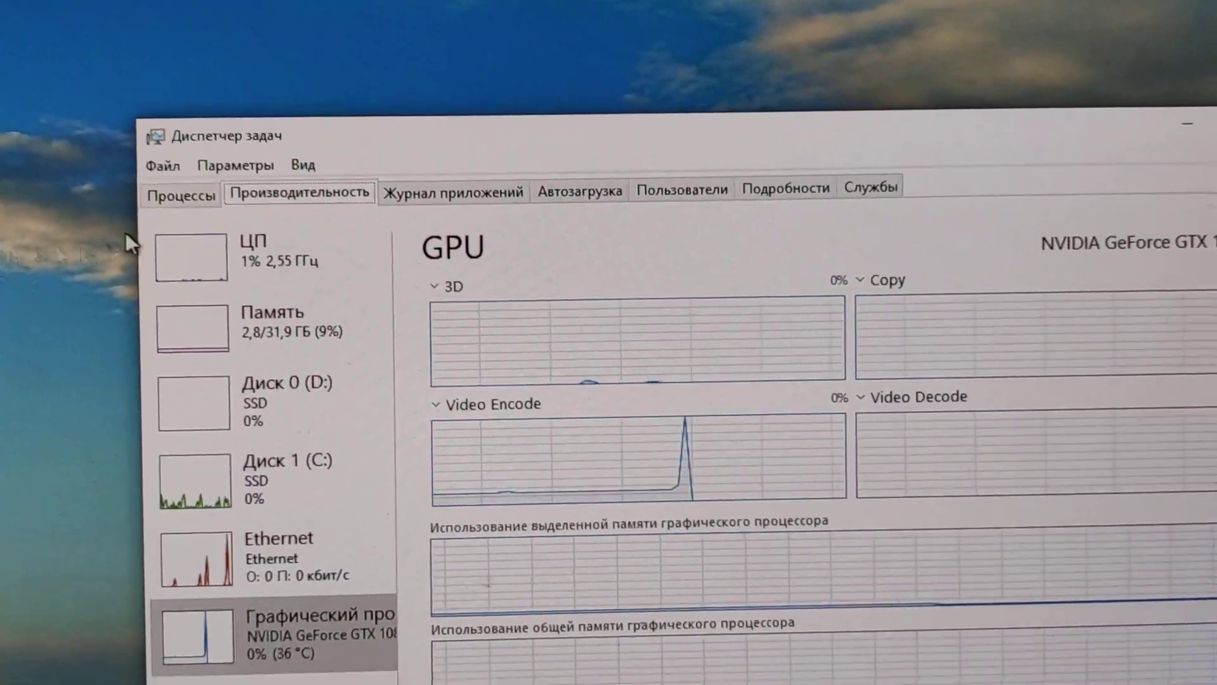
click(147, 201)
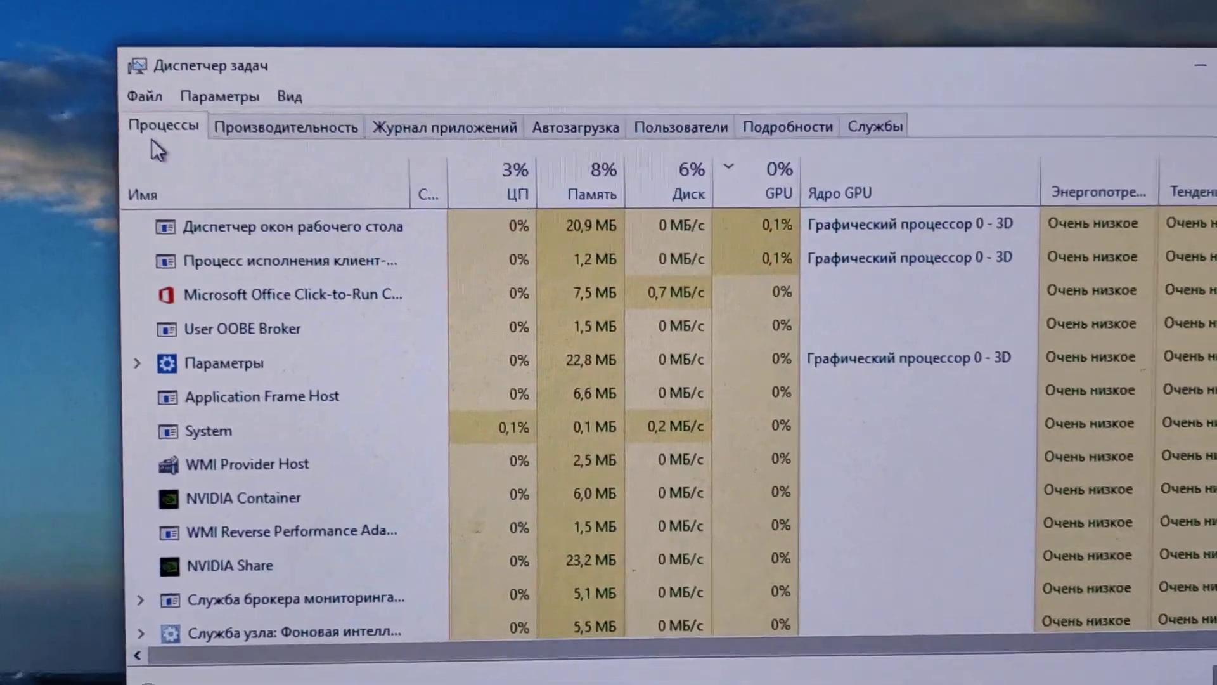